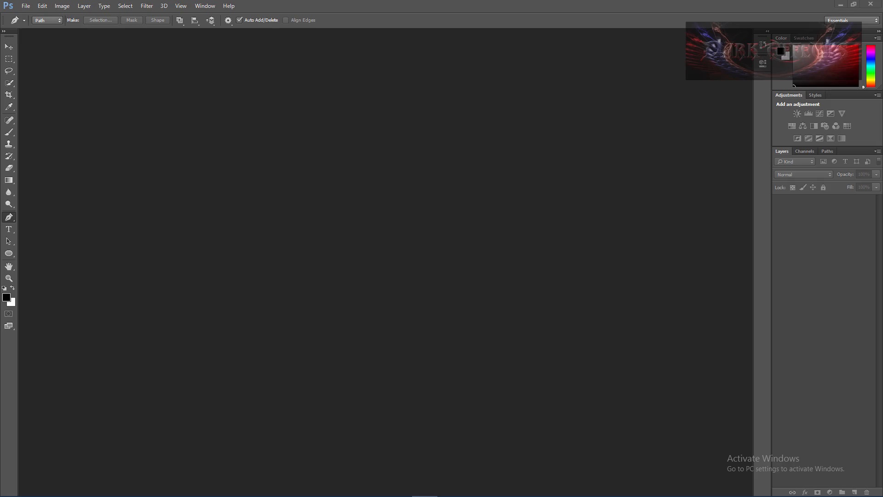
Step: Switch to the browser and look through the building damage image results for source photos of broken structures
{"action": "key", "text": "alt+Tab"}
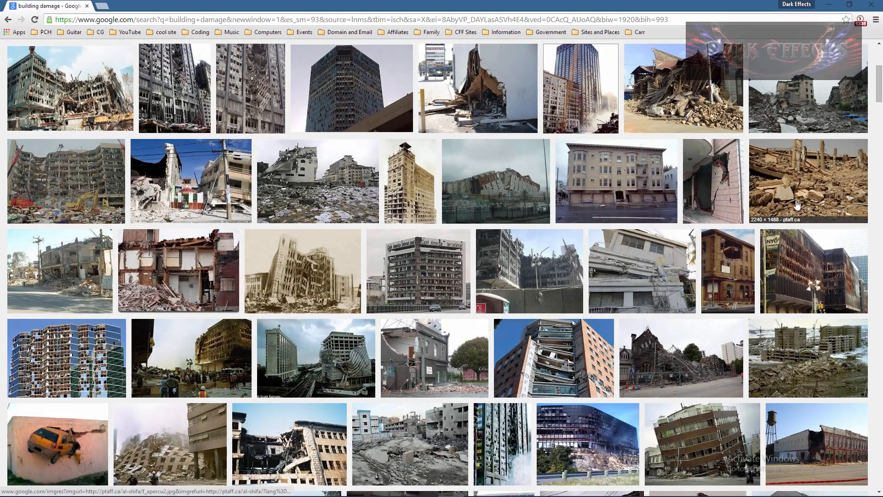
{"action": "scroll", "coordinate": [807, 205], "scroll_direction": "up", "scroll_amount": 5}
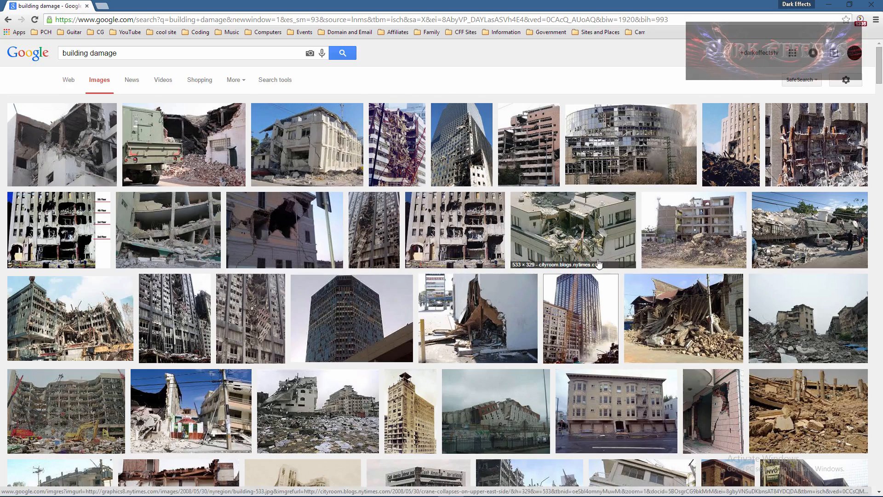
{"action": "scroll", "coordinate": [597, 272], "scroll_direction": "down", "scroll_amount": 4}
{"action": "scroll", "coordinate": [601, 295], "scroll_direction": "down", "scroll_amount": 1}
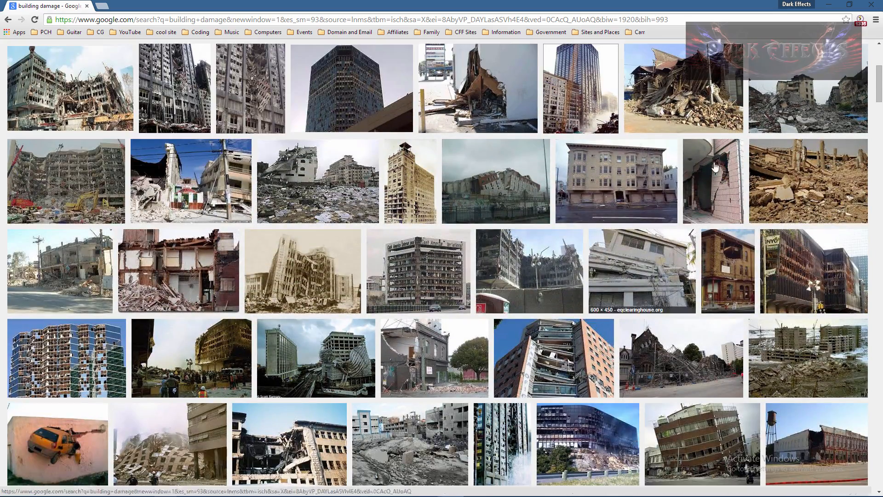
{"action": "left_click", "coordinate": [827, 6]}
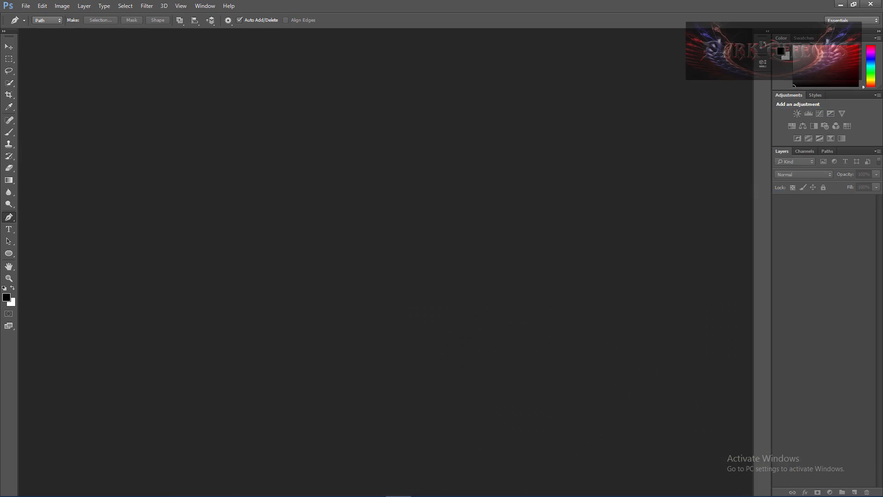
Step: Open the damaged building photo chili_2.jpg and inspect its collapsed floors up close
{"action": "left_click_drag", "start_coordinate": [3, 157], "coordinate": [299, 155]}
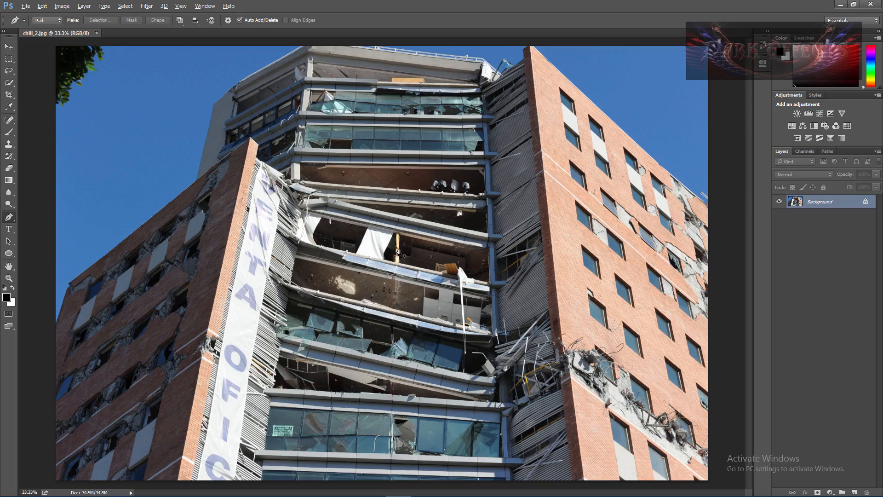
{"action": "scroll", "coordinate": [398, 251], "scroll_direction": "down", "scroll_amount": 5}
{"action": "scroll", "coordinate": [398, 250], "scroll_direction": "up", "scroll_amount": 2}
{"action": "scroll", "coordinate": [399, 251], "scroll_direction": "down", "scroll_amount": 2}
{"action": "scroll", "coordinate": [398, 250], "scroll_direction": "up", "scroll_amount": 4}
{"action": "scroll", "coordinate": [399, 250], "scroll_direction": "down", "scroll_amount": 5}
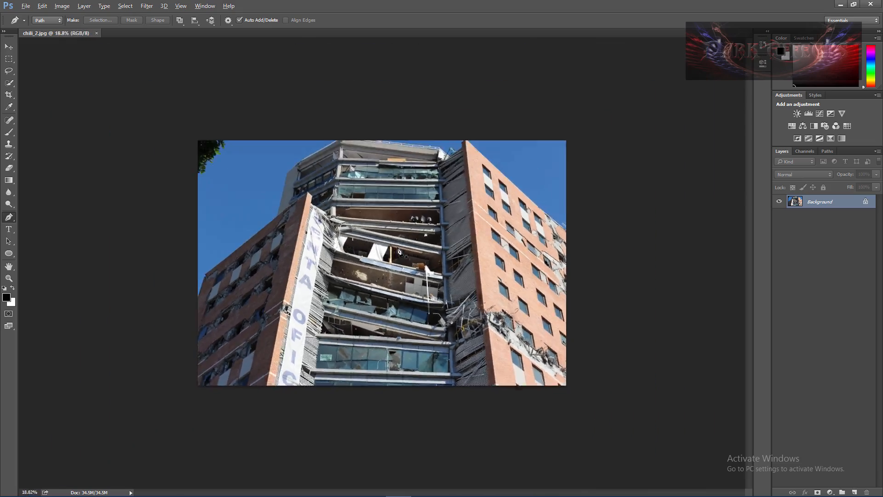
{"action": "scroll", "coordinate": [398, 251], "scroll_direction": "up", "scroll_amount": 10}
{"action": "scroll", "coordinate": [399, 251], "scroll_direction": "up", "scroll_amount": 5}
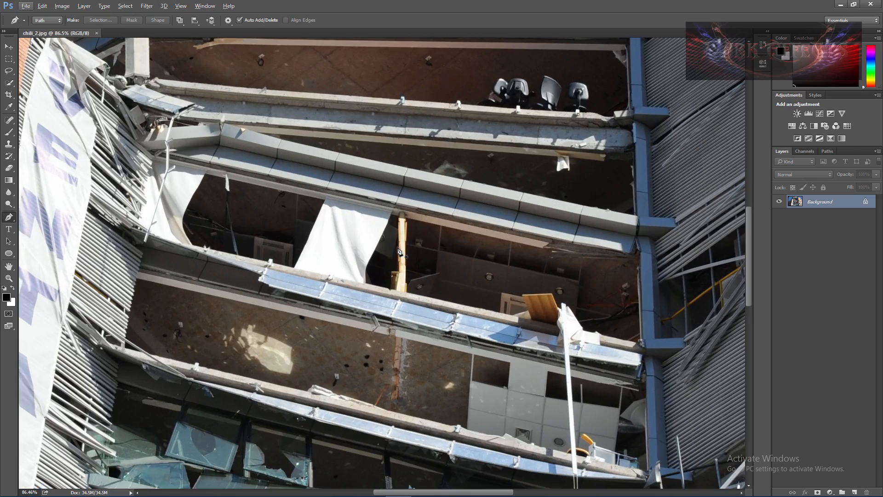
{"action": "key", "text": "v"}
{"action": "key", "text": "alt+v"}
{"action": "key", "text": "Escape"}
{"action": "key", "text": "Escape"}
{"action": "key", "text": "p"}
{"action": "key", "text": "v"}
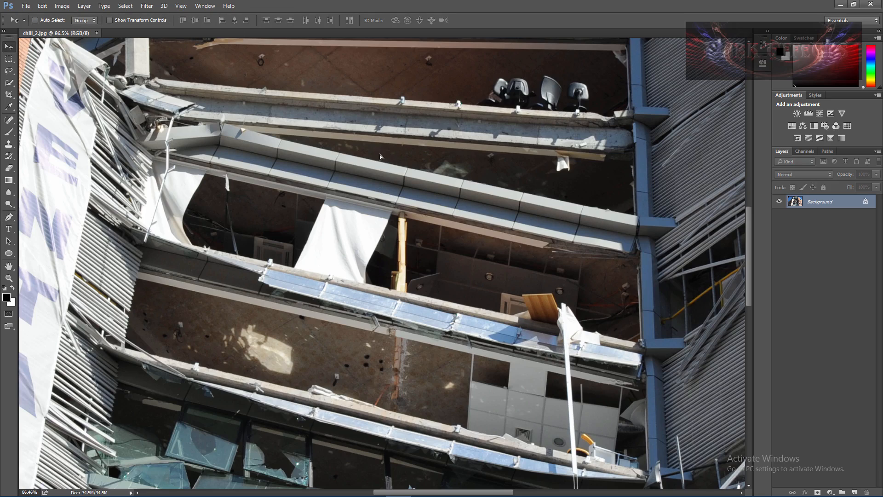
{"action": "left_click", "coordinate": [369, 256]}
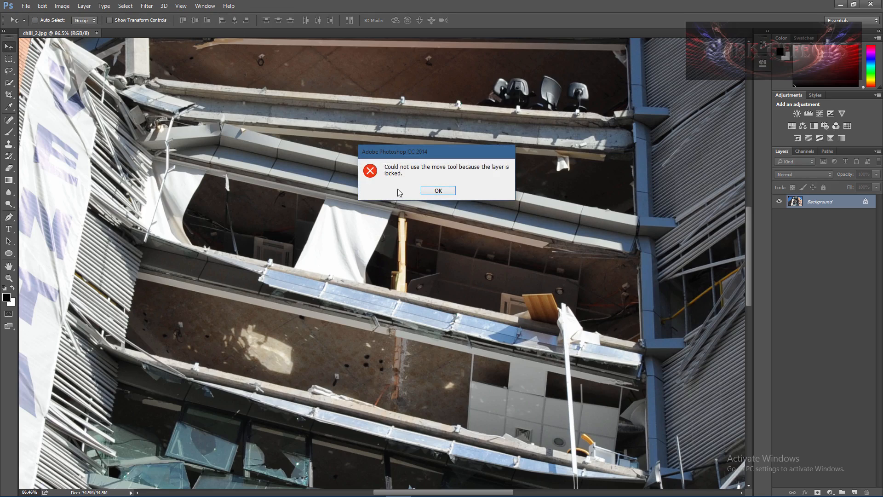
{"action": "left_click", "coordinate": [443, 194]}
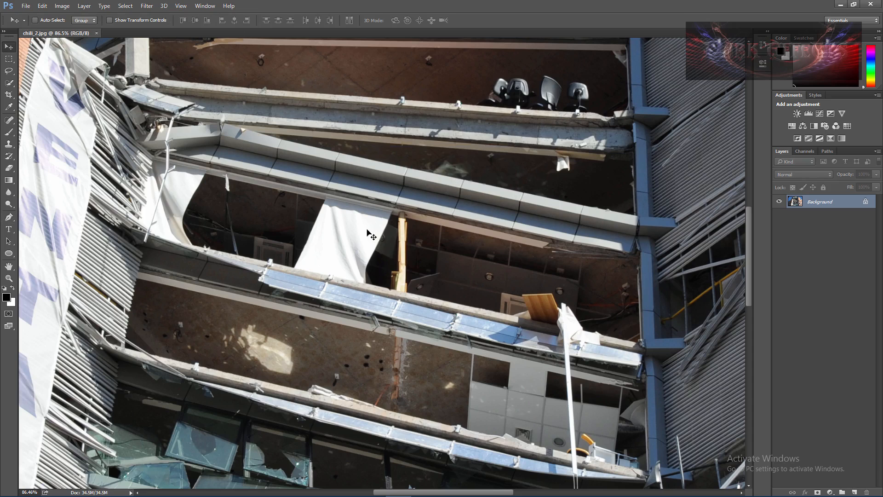
Step: Make a rectangular selection around the uppermost row of broken windows and copy it
{"action": "key", "text": "space"}
{"action": "left_click_drag", "start_coordinate": [375, 182], "coordinate": [315, 274]}
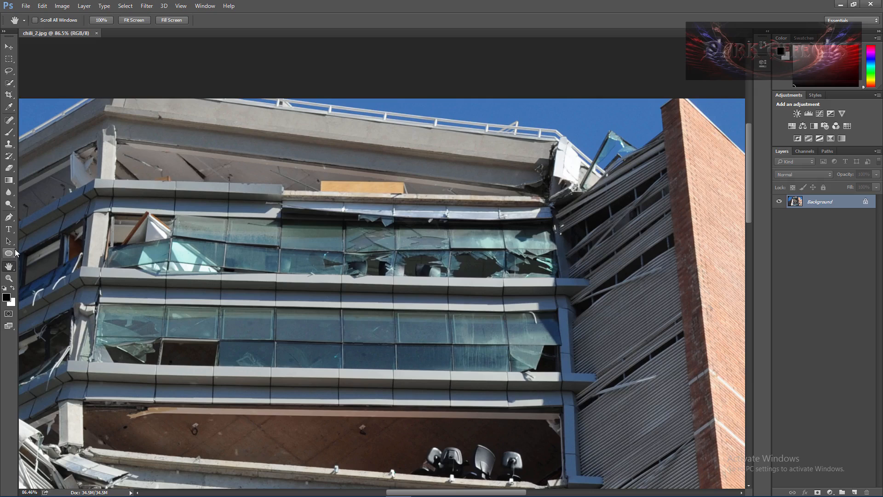
{"action": "left_click", "coordinate": [8, 59]}
{"action": "left_click_drag", "start_coordinate": [94, 206], "coordinate": [562, 279]}
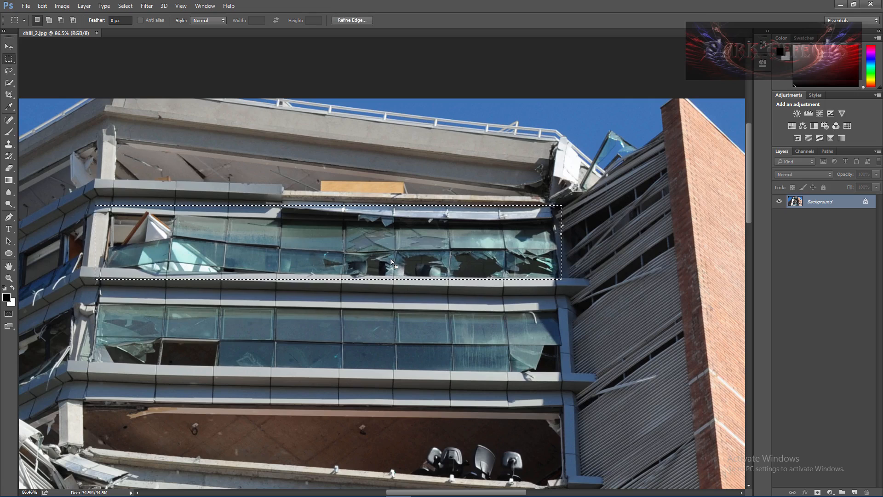
{"action": "key", "text": "ctrl+c"}
Step: Create a new clipboard-size document named top-Window and paste the copied windows into it
{"action": "key", "text": "ctrl+n"}
{"action": "type", "text": "top-Window"}
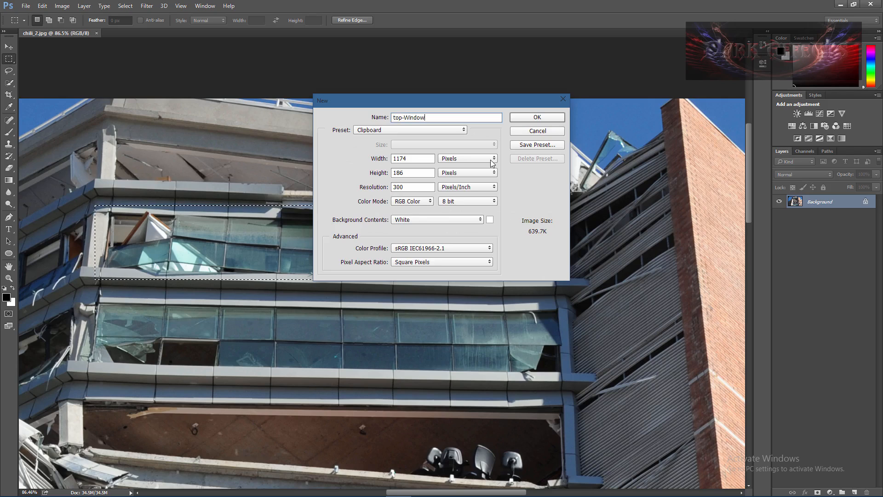
{"action": "key", "text": "Return"}
{"action": "key", "text": "ctrl+v"}
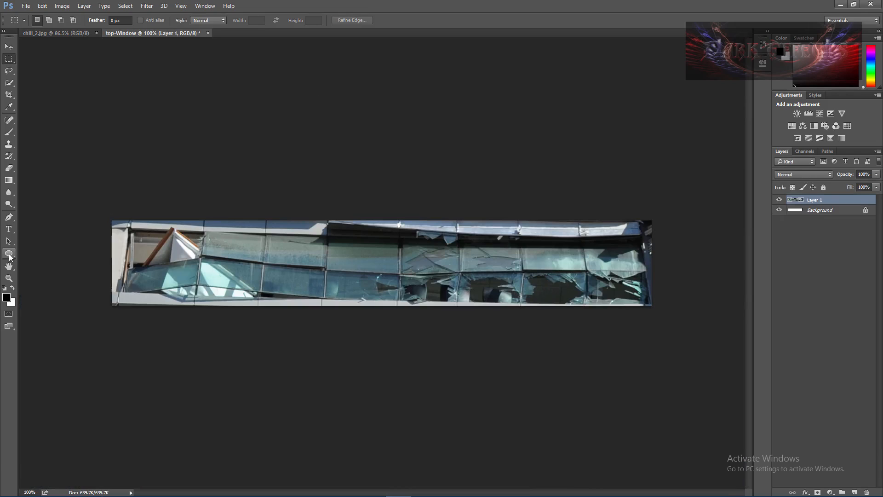
Step: Draw a black ellipse about 1350 by 178 px across the window strip and move it up to the canvas's upper edge
{"action": "left_click", "coordinate": [9, 253]}
{"action": "left_click_drag", "start_coordinate": [69, 234], "coordinate": [690, 315]}
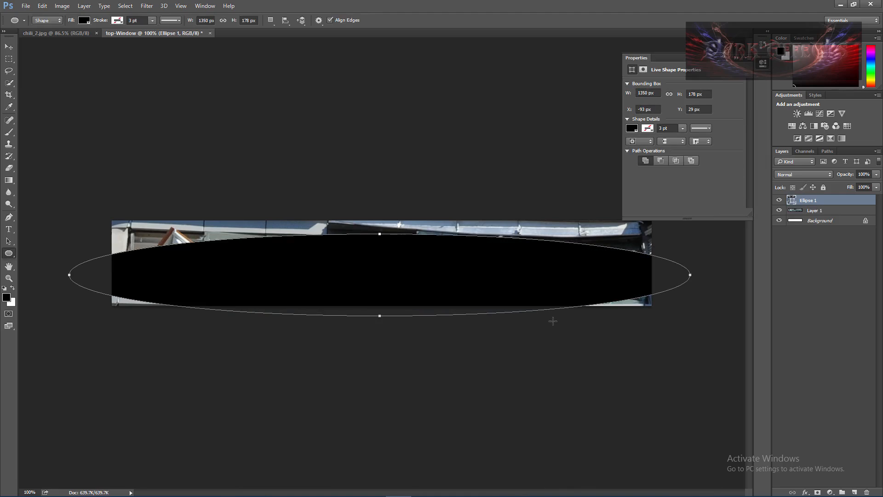
{"action": "key", "text": "v"}
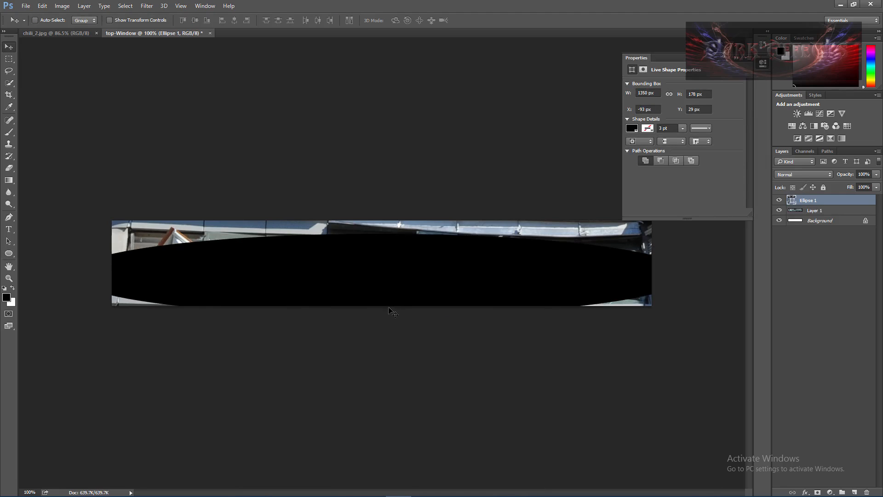
{"action": "left_click_drag", "start_coordinate": [369, 291], "coordinate": [370, 278]}
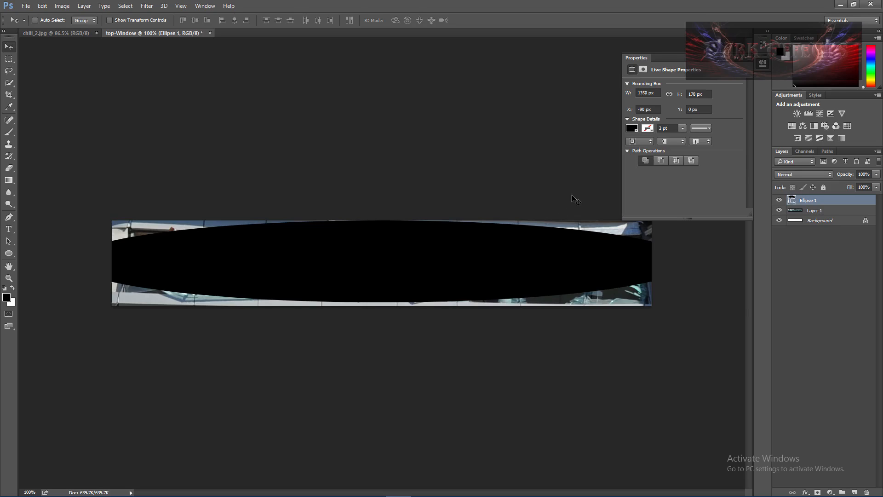
Step: Set the ellipse to subtract its shape from the fill and feather its mask by 40 px
{"action": "left_click", "coordinate": [659, 161]}
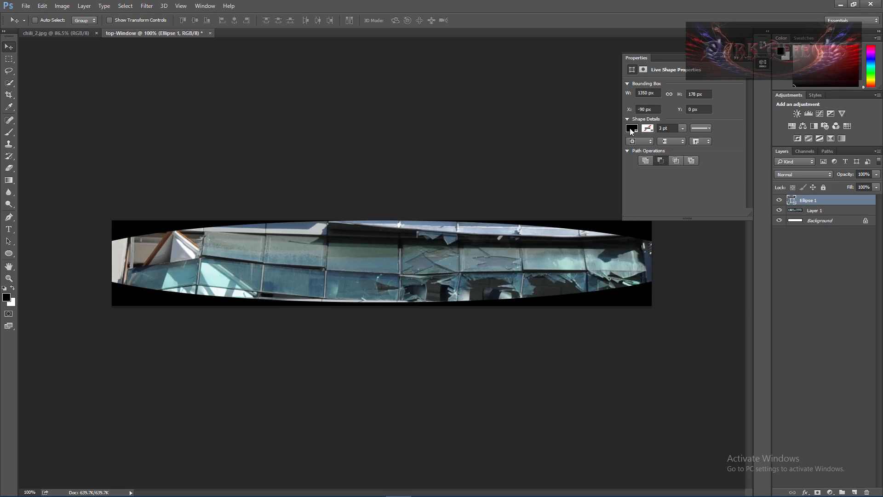
{"action": "left_click", "coordinate": [631, 128]}
{"action": "left_click", "coordinate": [732, 106]}
{"action": "left_click", "coordinate": [643, 70]}
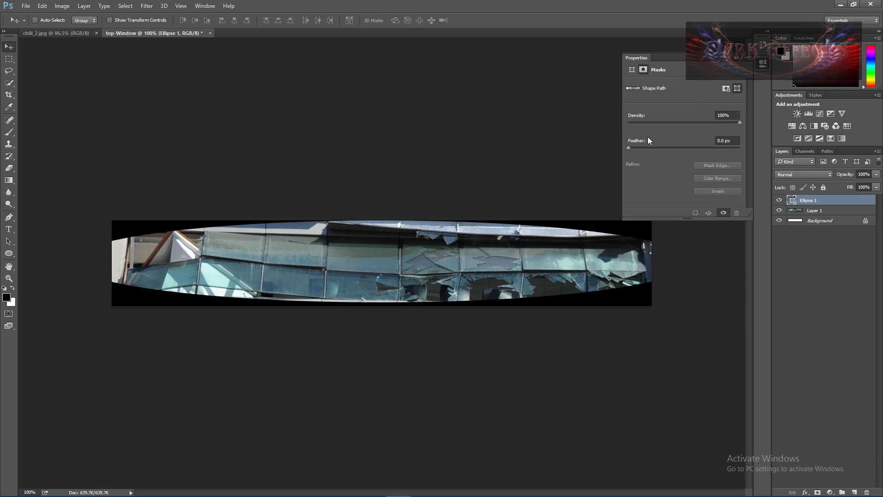
{"action": "left_click_drag", "start_coordinate": [630, 147], "coordinate": [685, 147]}
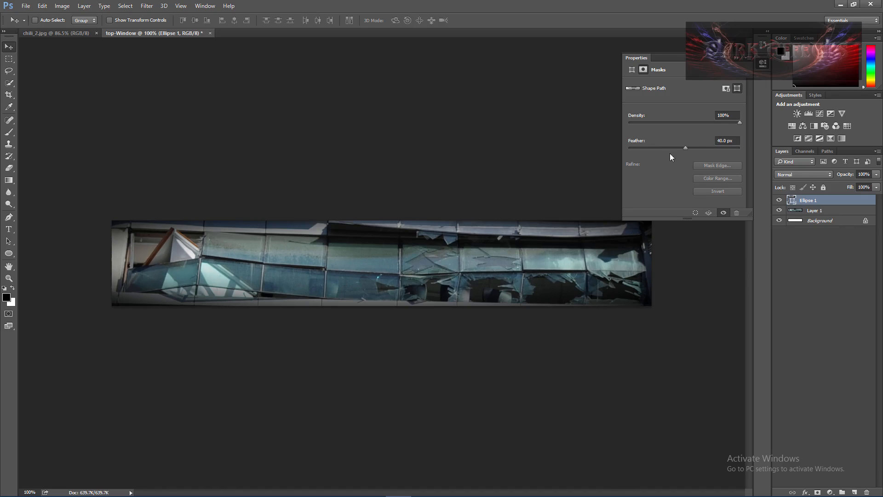
{"action": "left_click", "coordinate": [736, 59]}
Step: Return to chili_2.jpg, clear the selection, and trace a closed four-point path around a row of damaged windows on the shaded brick facade
{"action": "left_click", "coordinate": [51, 35]}
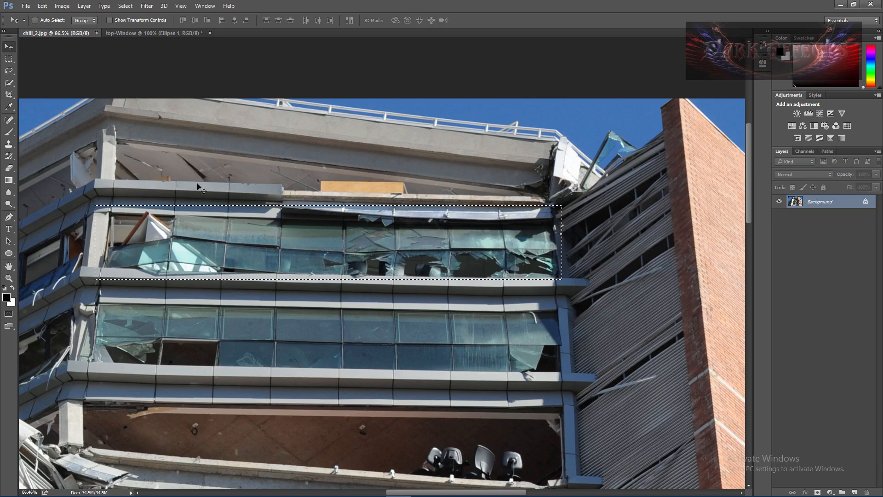
{"action": "key", "text": "ctrl+d"}
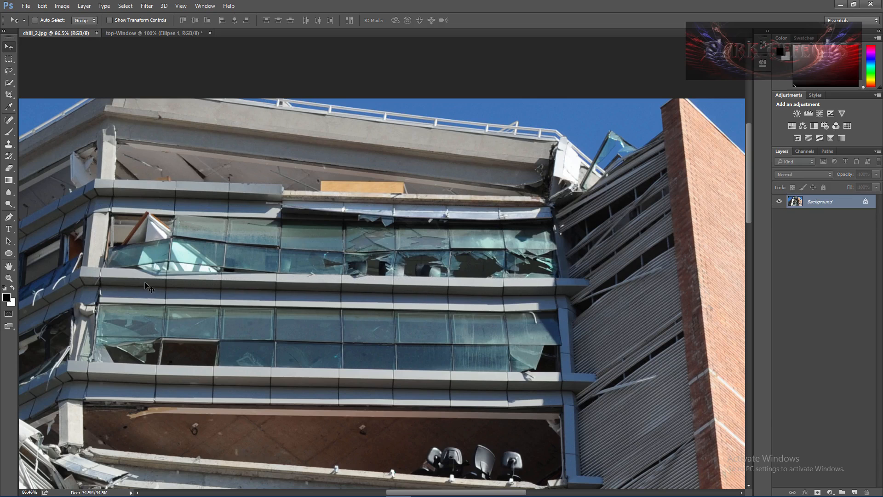
{"action": "key", "text": "space"}
{"action": "left_click_drag", "start_coordinate": [76, 280], "coordinate": [437, 82]}
{"action": "left_click_drag", "start_coordinate": [39, 402], "coordinate": [270, 106]}
{"action": "left_click_drag", "start_coordinate": [288, 227], "coordinate": [263, 194]}
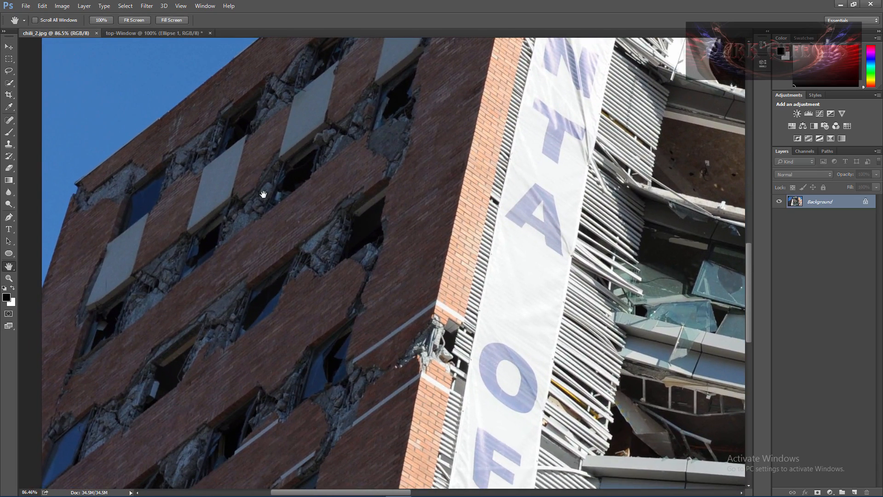
{"action": "left_click_drag", "start_coordinate": [365, 109], "coordinate": [370, 169]}
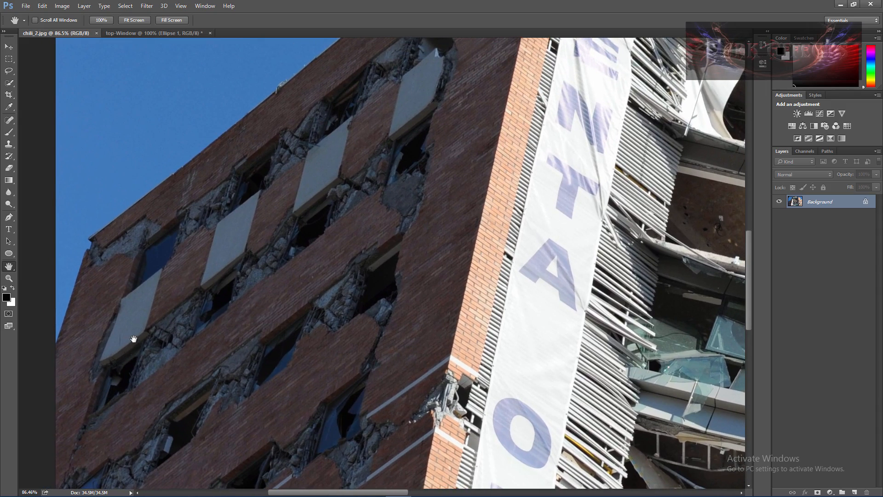
{"action": "left_click", "coordinate": [9, 216]}
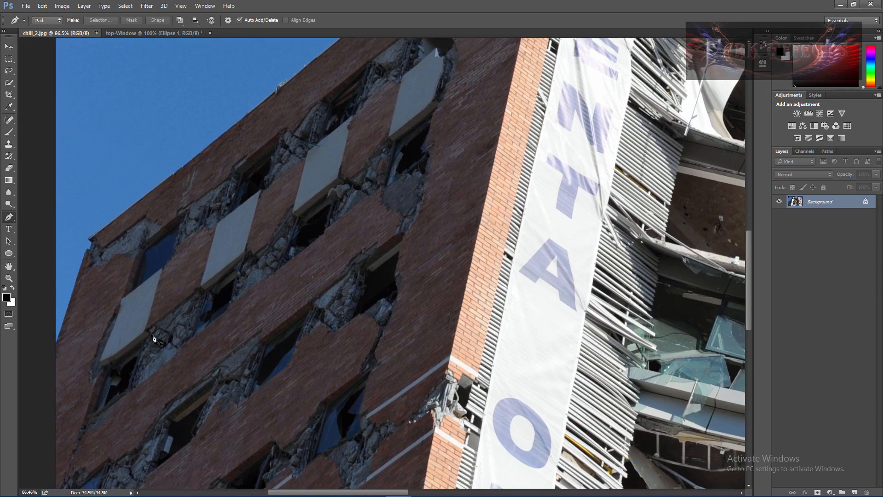
{"action": "left_click", "coordinate": [72, 435]}
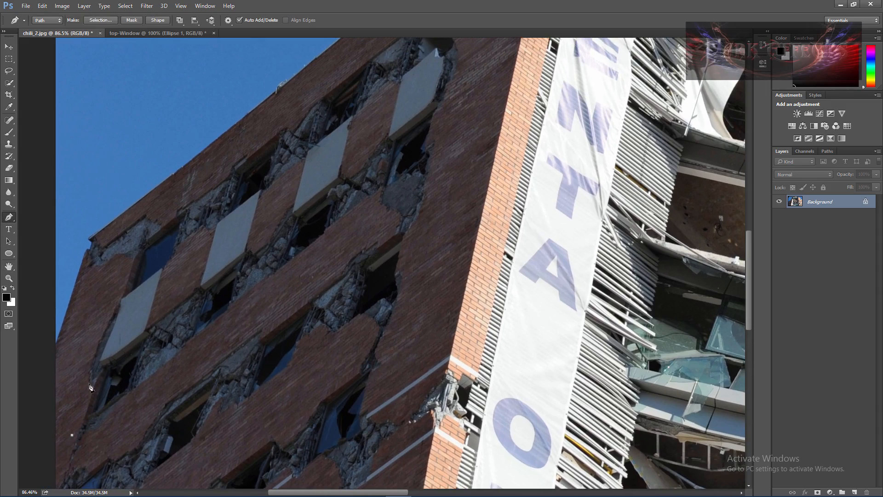
{"action": "left_click", "coordinate": [98, 356]}
{"action": "left_click", "coordinate": [448, 87]}
{"action": "left_click", "coordinate": [435, 171]}
{"action": "left_click", "coordinate": [73, 434]}
Step: Use the Add Anchor Point tool to adjust the lower corner of the path beside the rightmost damaged window
{"action": "right_click", "coordinate": [7, 222]}
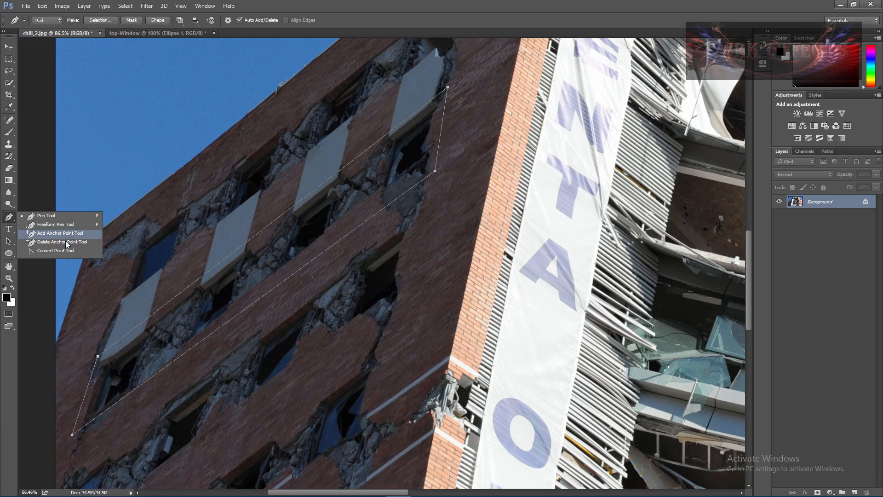
{"action": "left_click", "coordinate": [46, 230]}
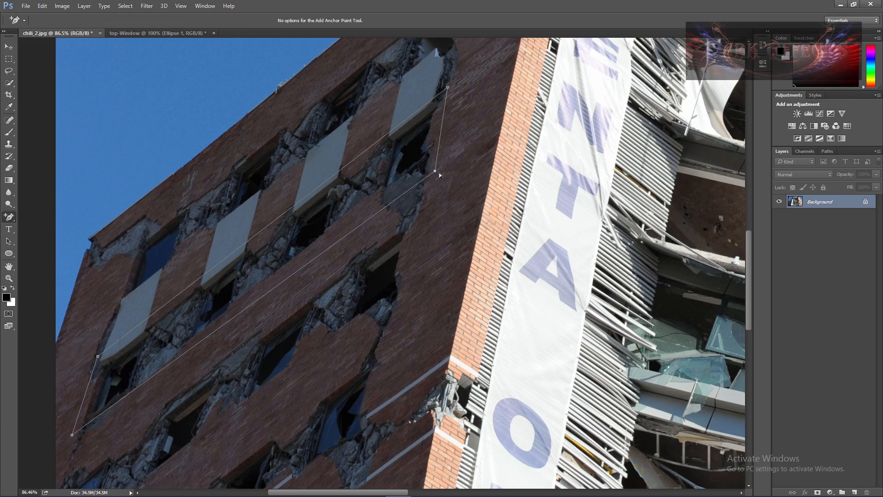
{"action": "left_click_drag", "start_coordinate": [435, 172], "coordinate": [437, 154]}
{"action": "left_click_drag", "start_coordinate": [436, 154], "coordinate": [437, 170]}
Step: Convert the path into a new anti-aliased selection with a feather radius of 2 pixels
{"action": "right_click", "coordinate": [300, 230]}
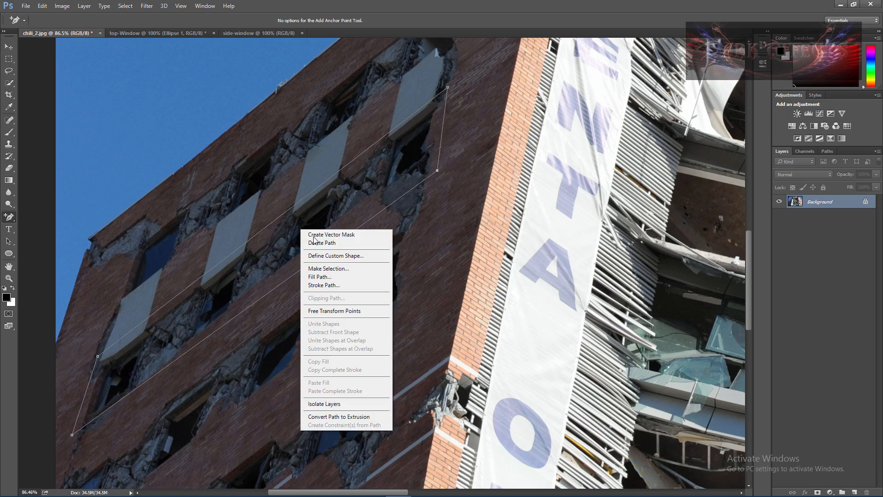
{"action": "left_click", "coordinate": [331, 269]}
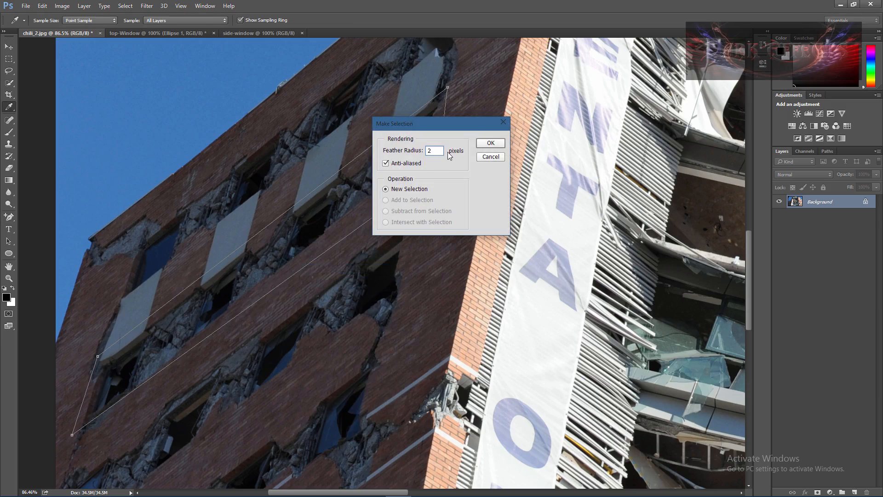
{"action": "left_click", "coordinate": [493, 143]}
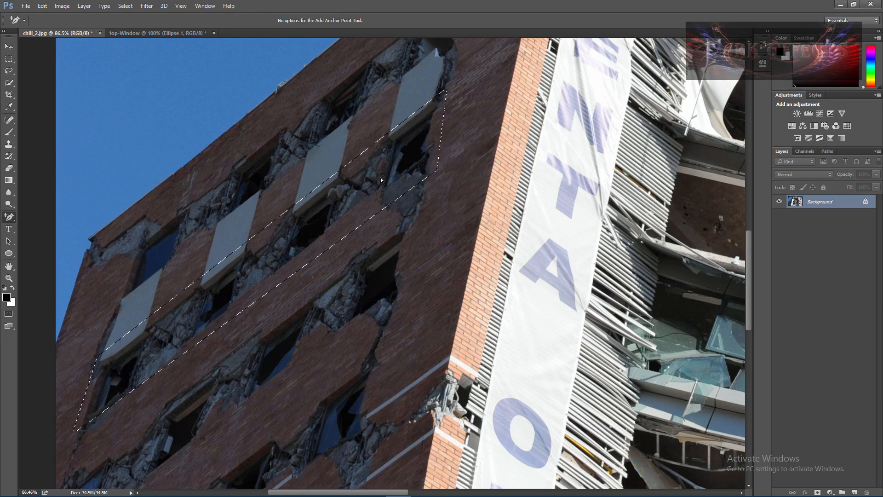
Step: Paste the selected window strip into a new clipboard-size document named side-window and hide its white Background layer
{"action": "key", "text": "ctrl+n"}
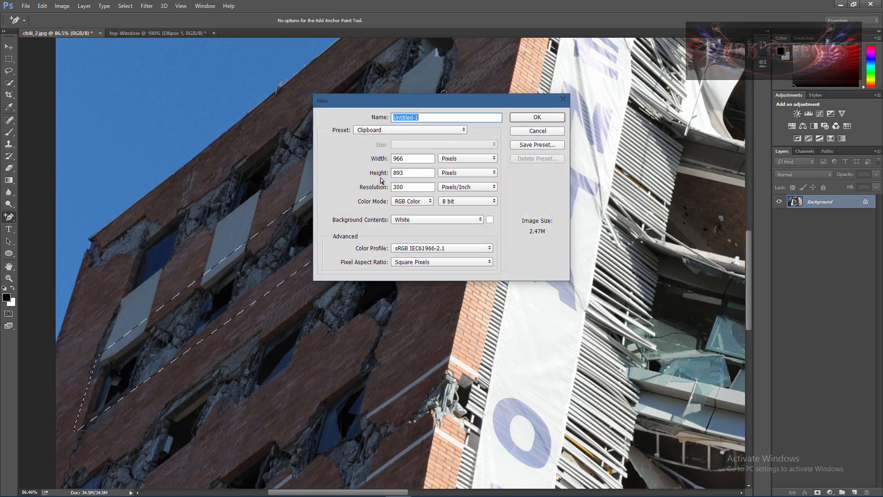
{"action": "type", "text": "s"}
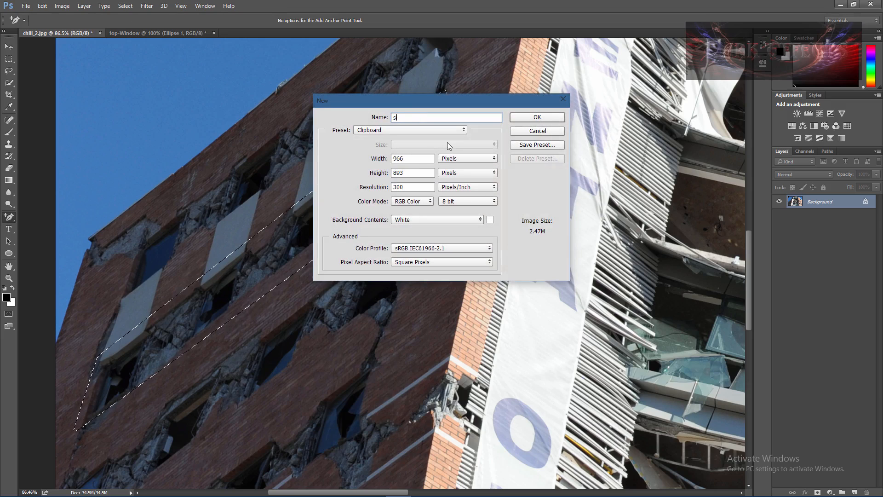
{"action": "type", "text": "ide-window"}
{"action": "key", "text": "Return"}
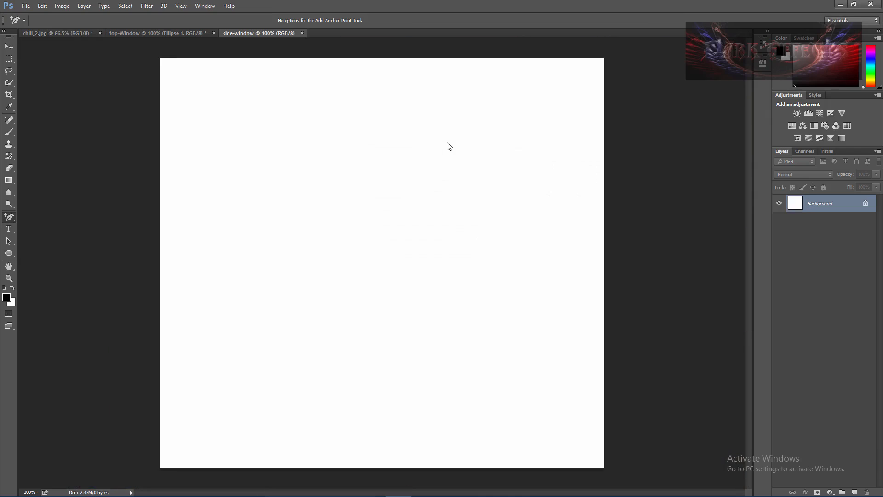
{"action": "key", "text": "ctrl+v"}
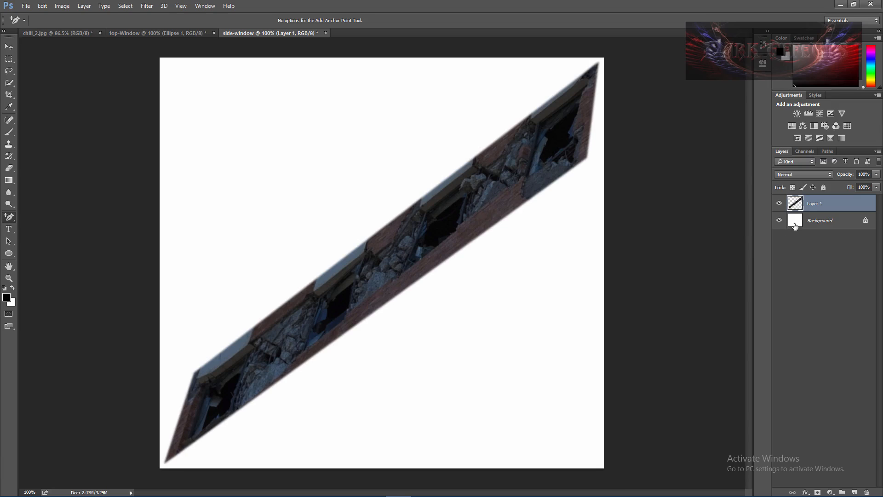
{"action": "left_click", "coordinate": [812, 221]}
{"action": "left_click", "coordinate": [779, 220]}
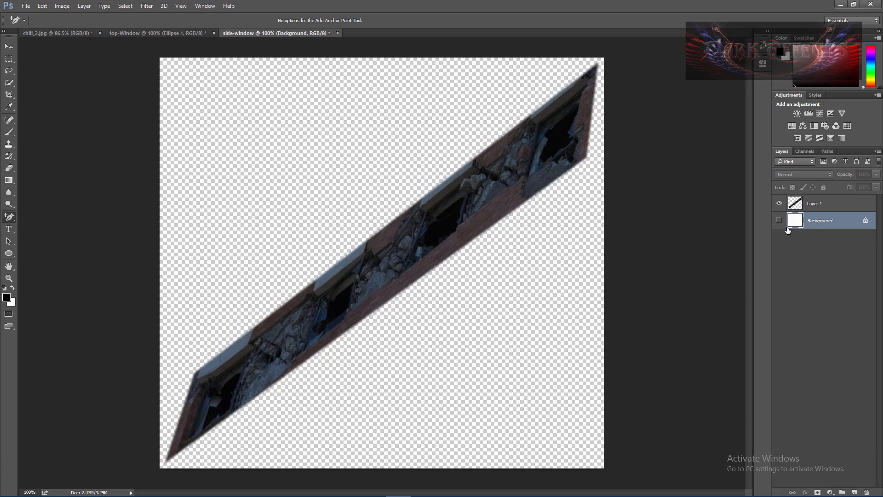